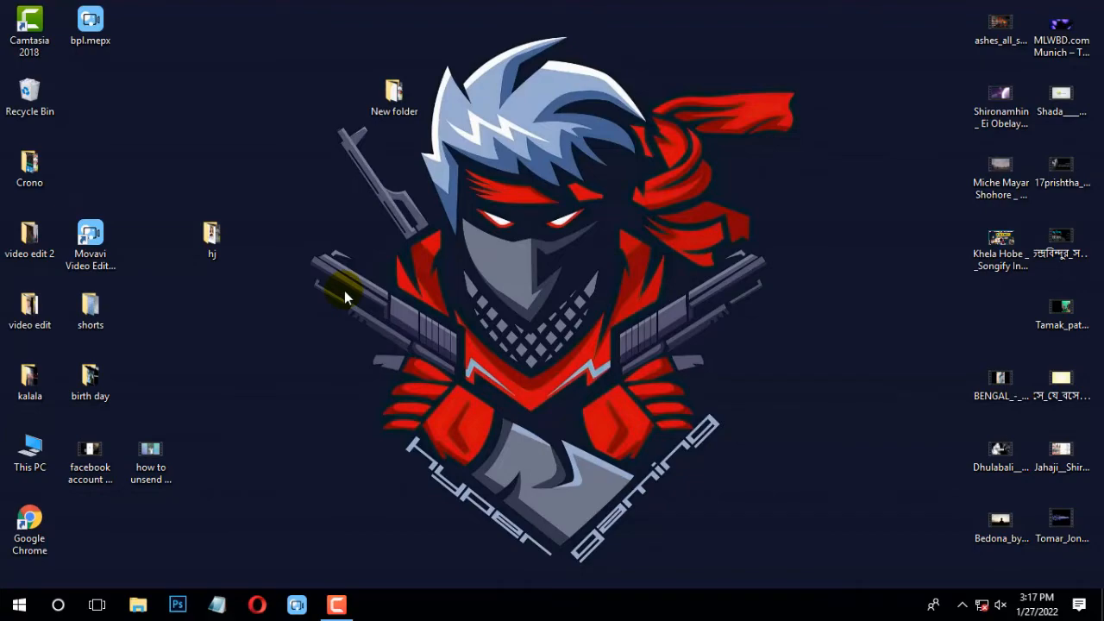
Step: Launch Audacity and choose the rear-panel microphone as the recording device
{"action": "left_click", "coordinate": [19, 605]}
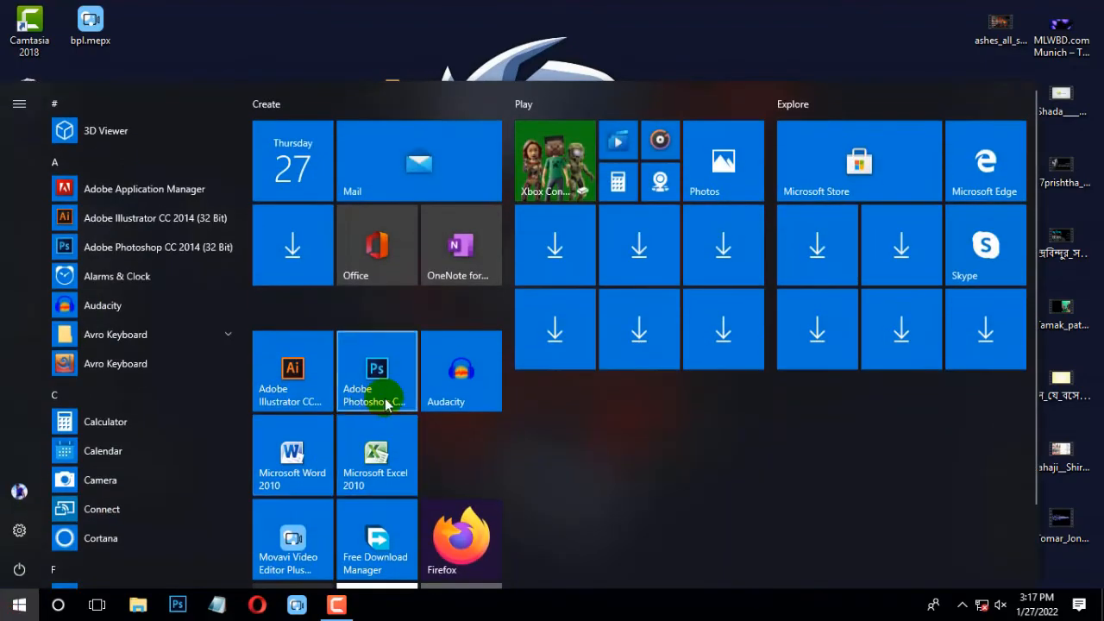
{"action": "left_click", "coordinate": [461, 375]}
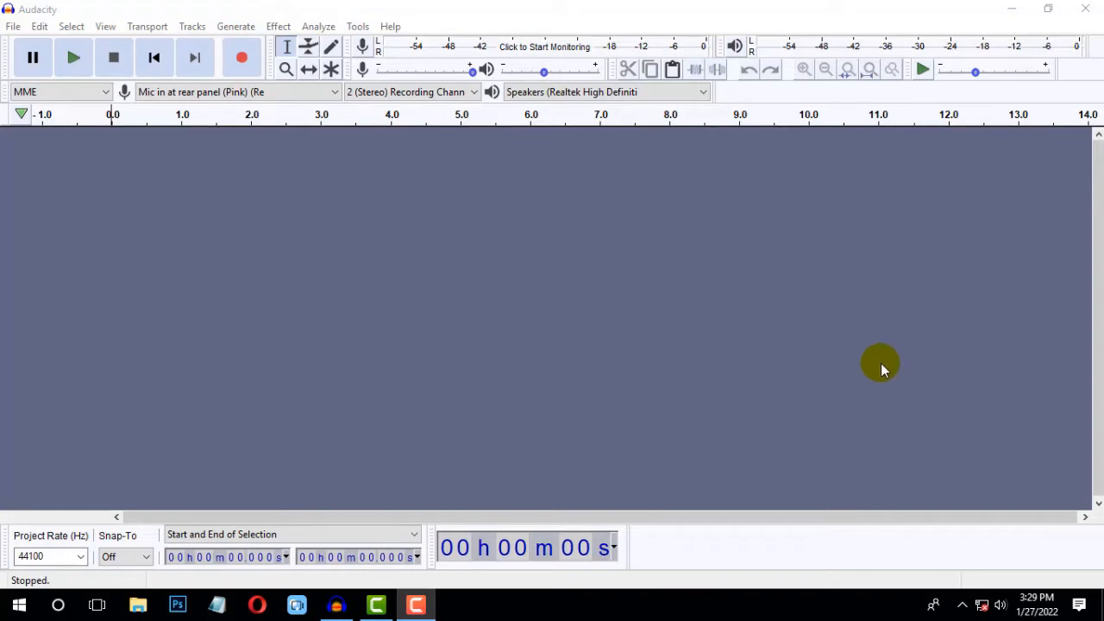
{"action": "left_click", "coordinate": [334, 93]}
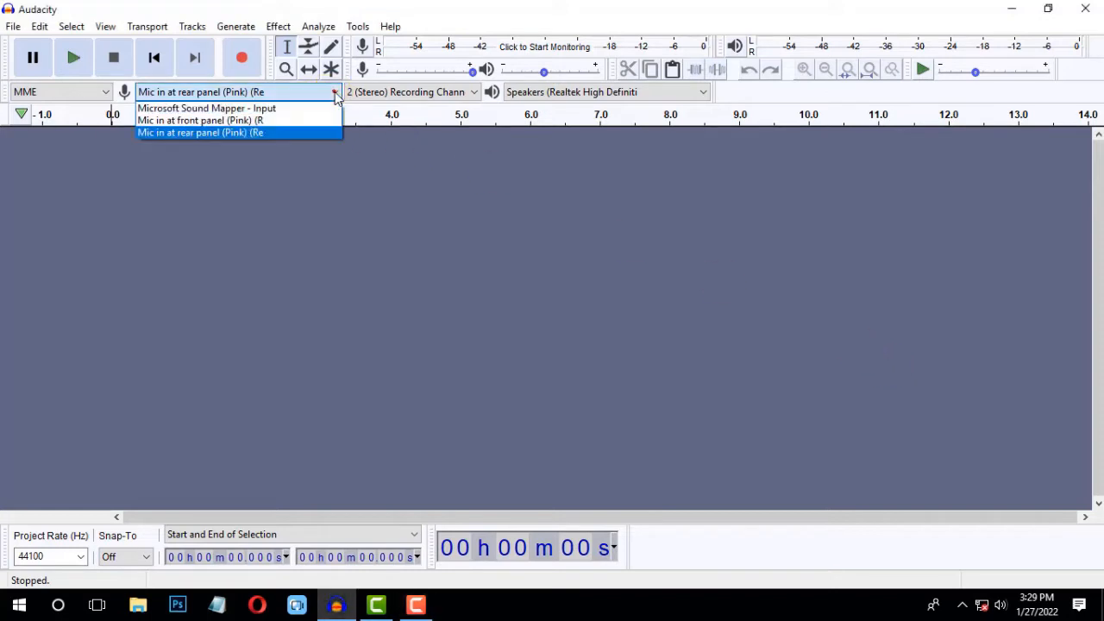
{"action": "left_click", "coordinate": [208, 134]}
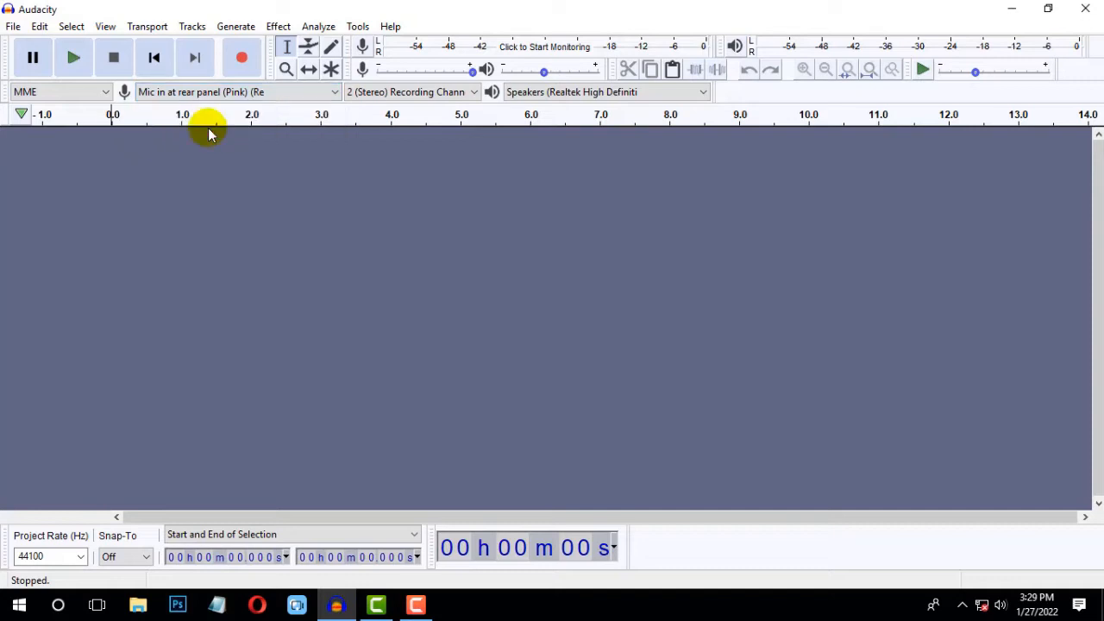
Step: Record a voice clip about 5.3 seconds long on a new stereo track and play it back
{"action": "left_click", "coordinate": [241, 59]}
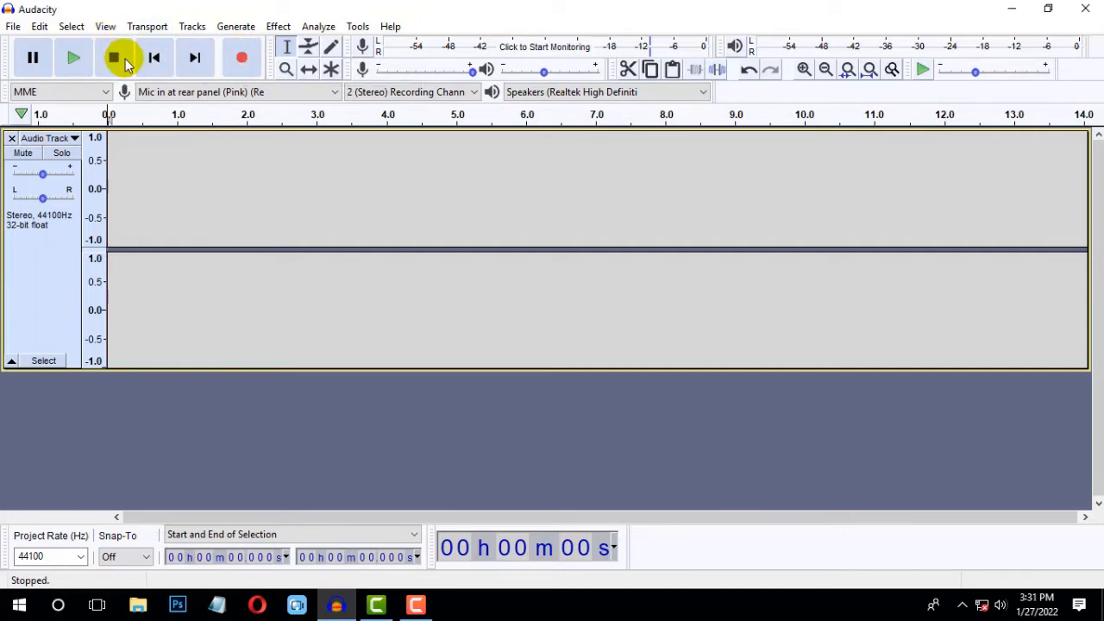
{"action": "left_click", "coordinate": [241, 57]}
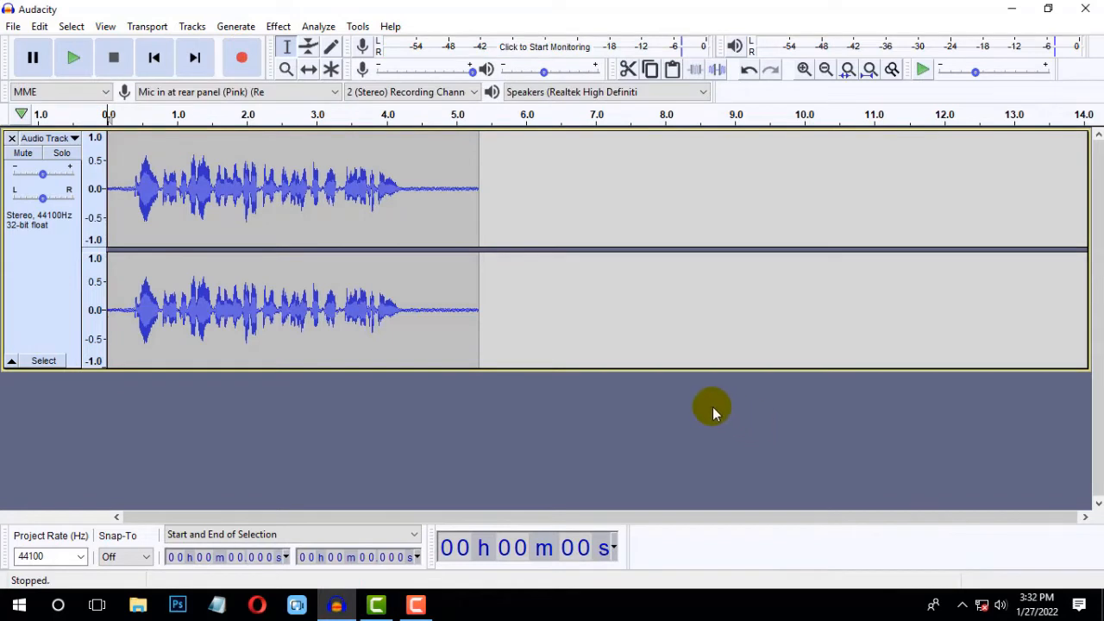
{"action": "left_click", "coordinate": [74, 58]}
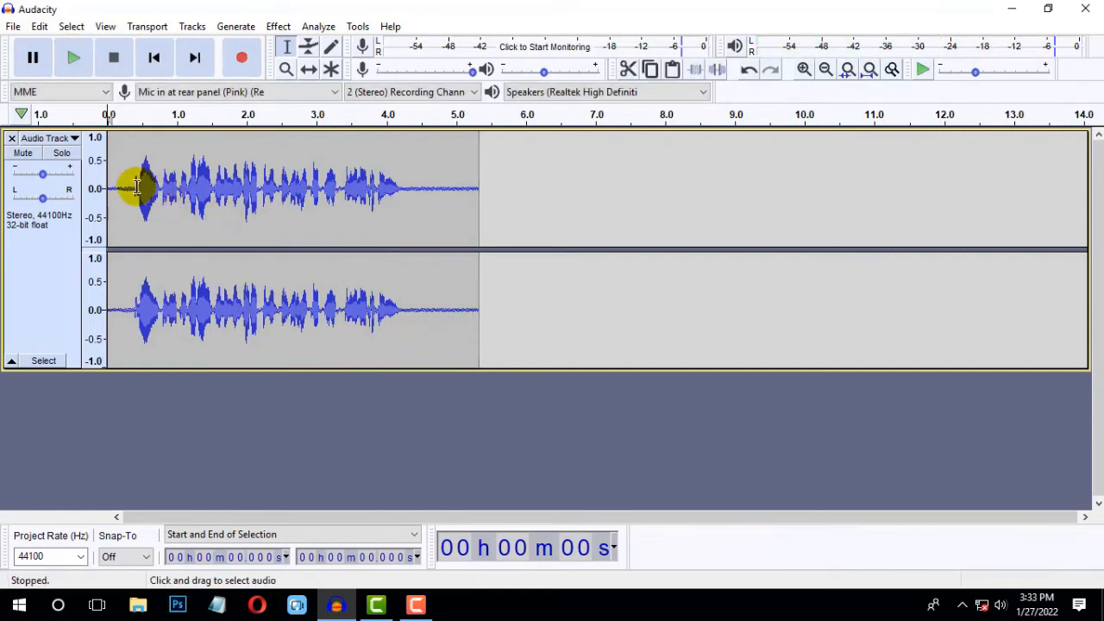
Step: Delete the silent parts at the beginning and end of the recorded voice clip
{"action": "left_click_drag", "start_coordinate": [137, 186], "coordinate": [93, 190]}
{"action": "key", "text": "Delete"}
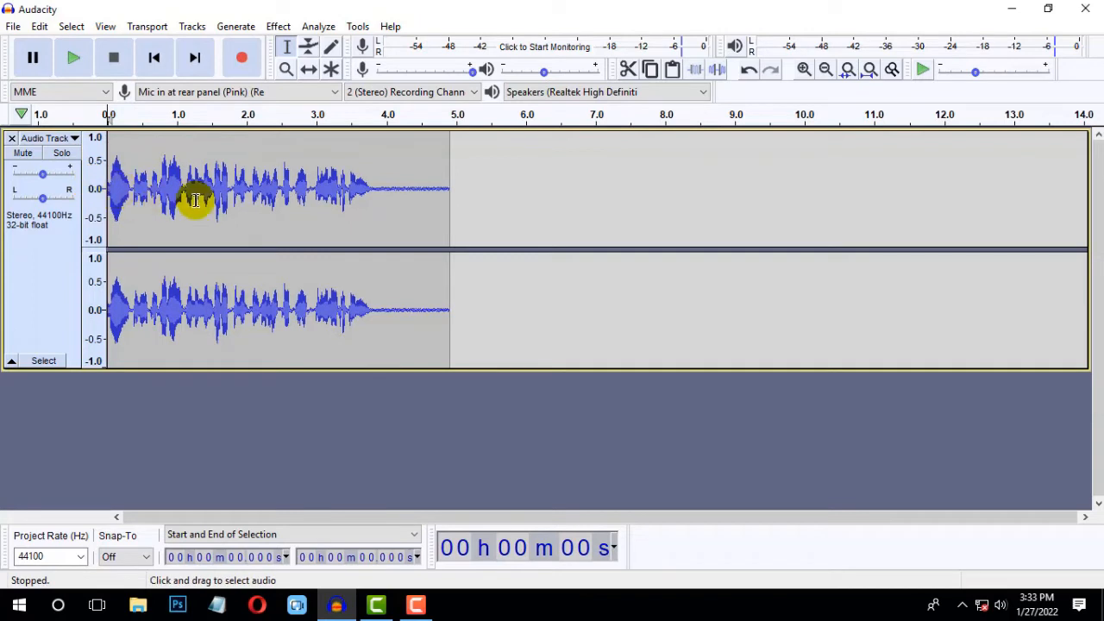
{"action": "left_click_drag", "start_coordinate": [372, 188], "coordinate": [495, 189]}
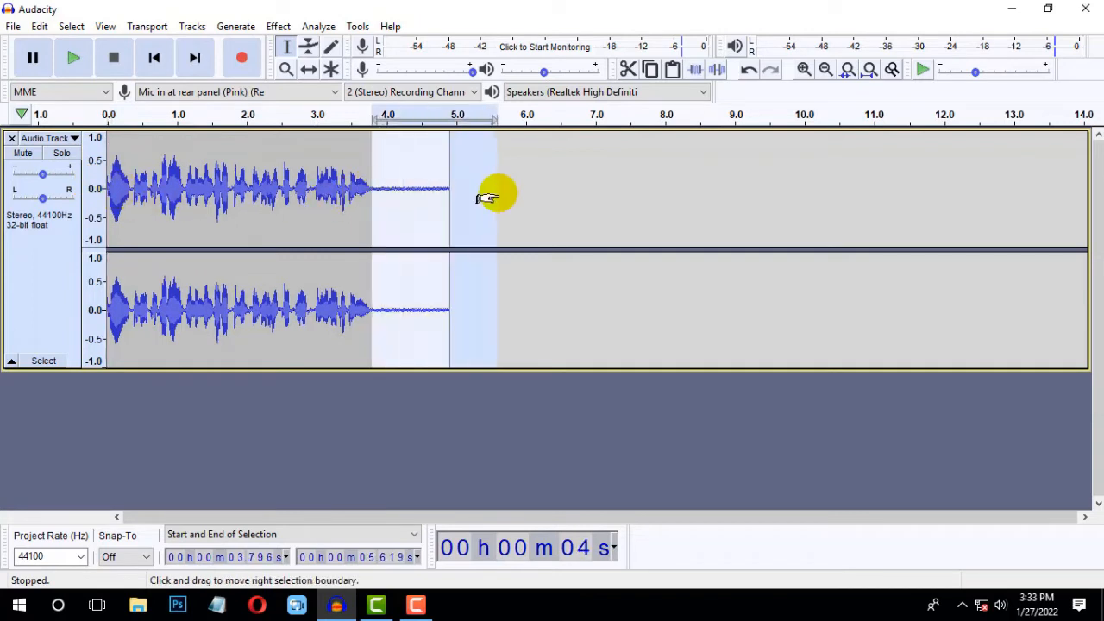
{"action": "key", "text": "Delete"}
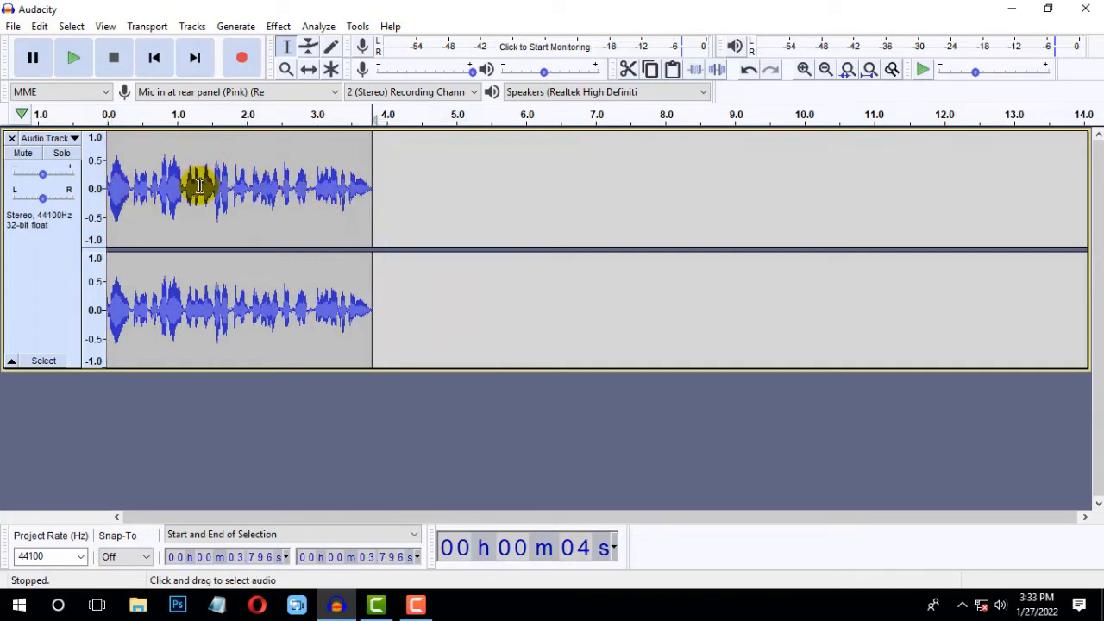
Step: Copy the whole trimmed voice clip and paste a duplicate after it on the same track
{"action": "key", "text": "ctrl+a"}
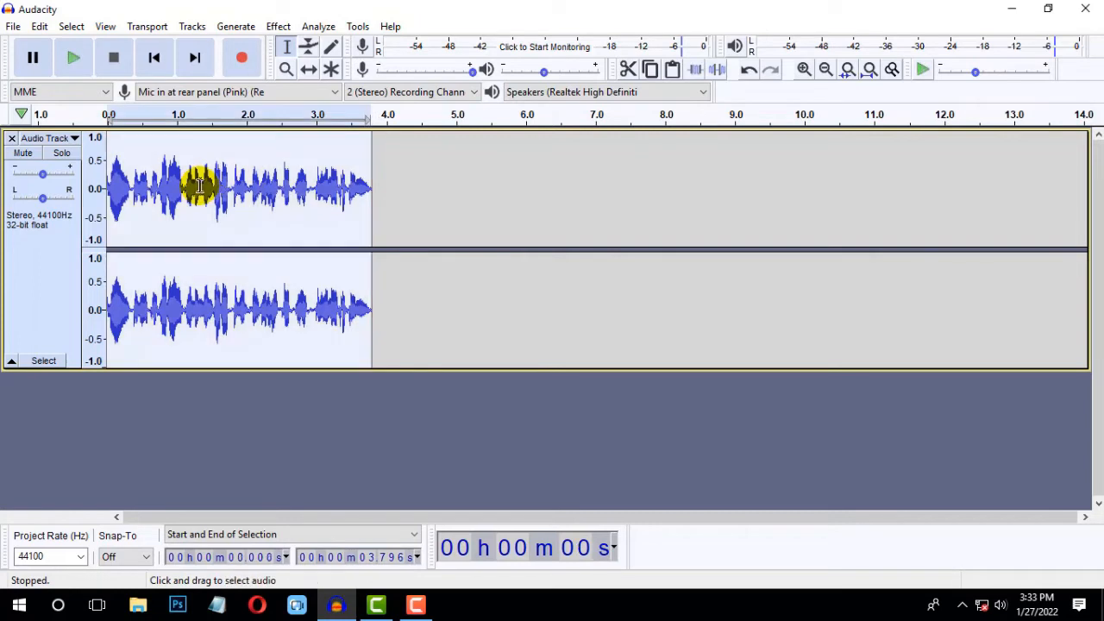
{"action": "left_click", "coordinate": [438, 181]}
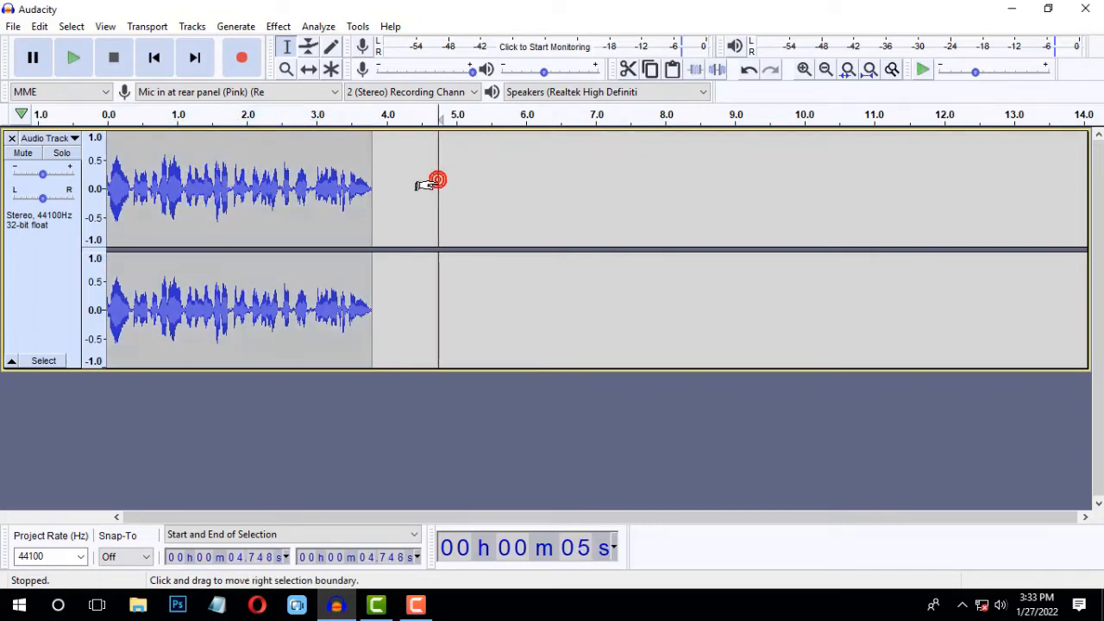
{"action": "key", "text": "space"}
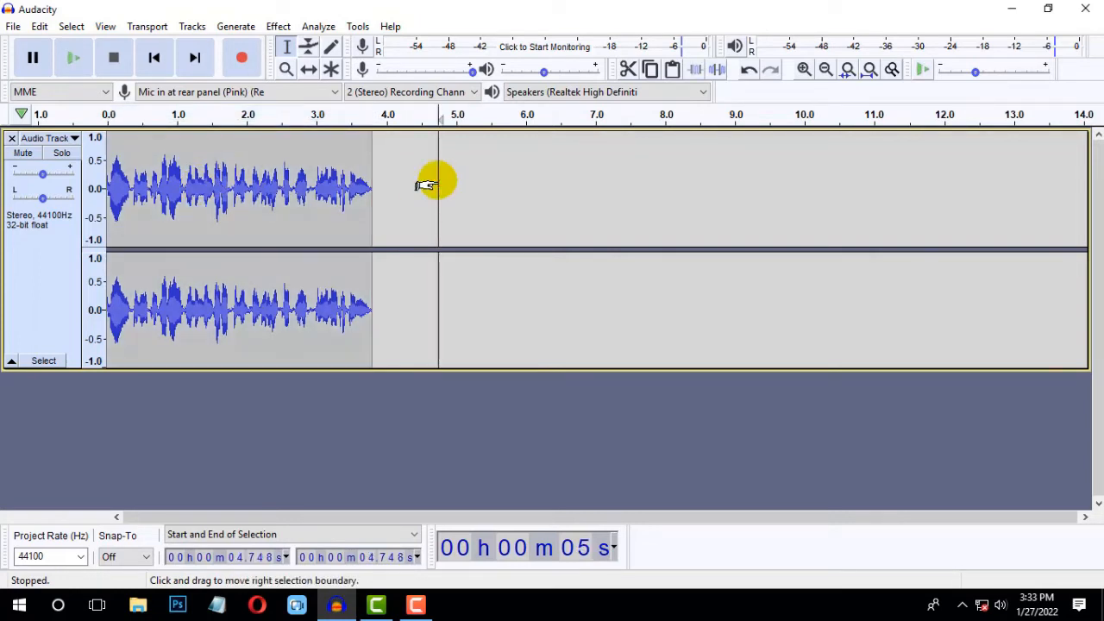
{"action": "key", "text": "ctrl+v"}
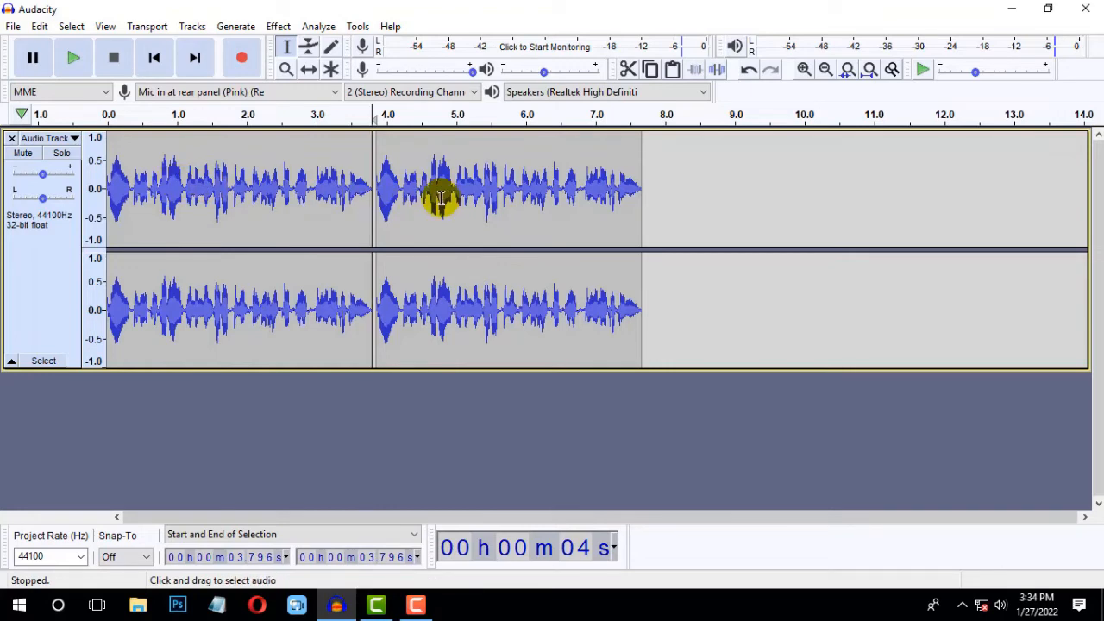
Step: Select the first voice clip and look at the settings of the Noise Reduction effect
{"action": "left_click_drag", "start_coordinate": [372, 200], "coordinate": [103, 212]}
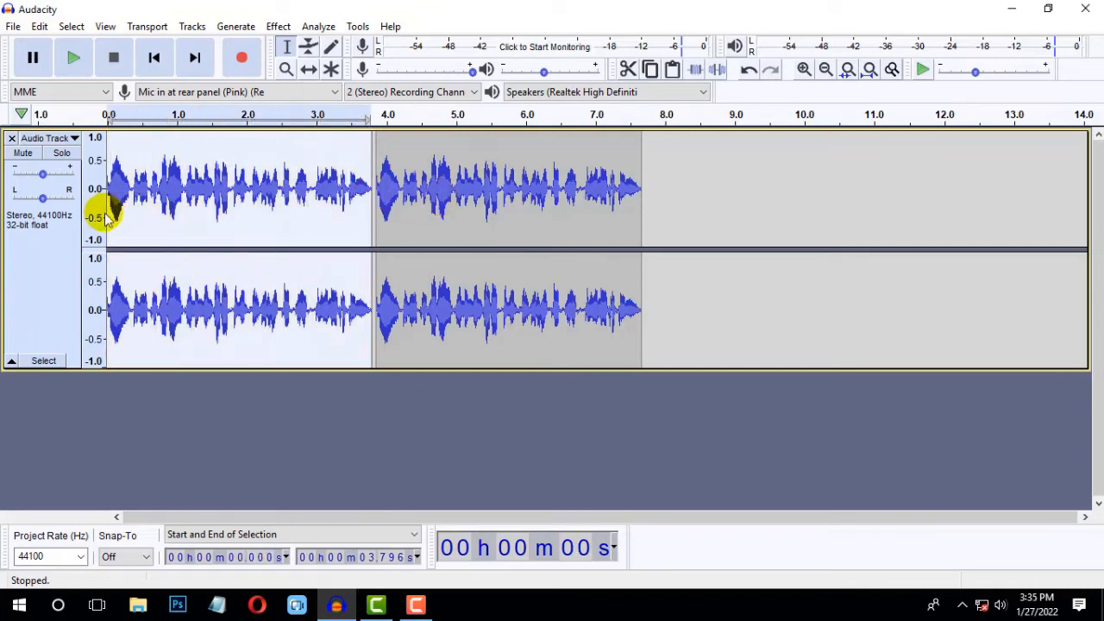
{"action": "left_click", "coordinate": [279, 28]}
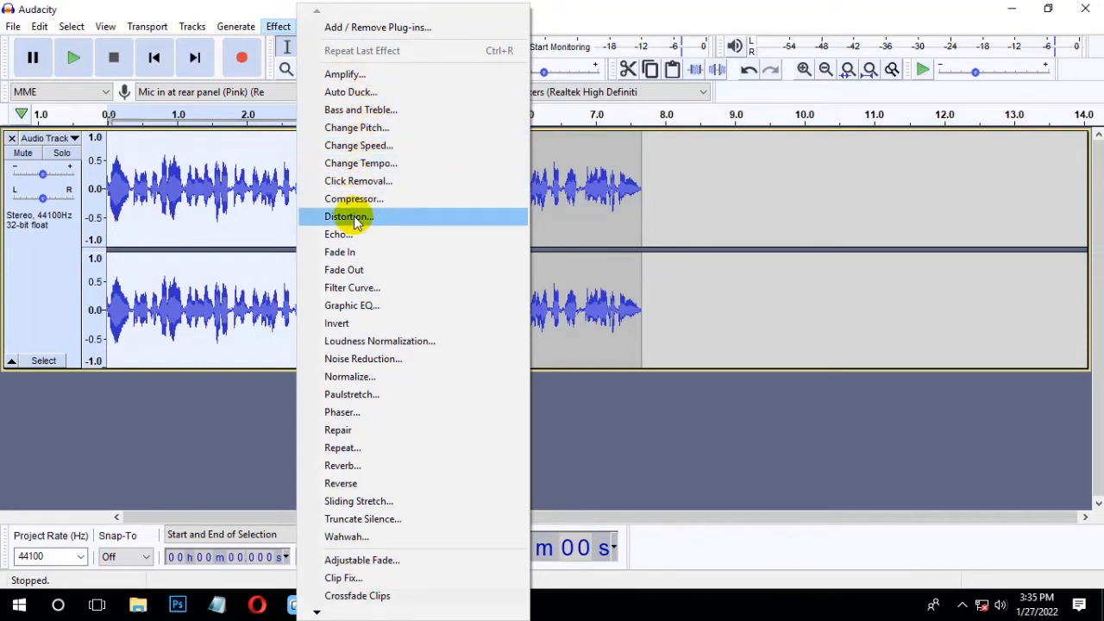
{"action": "left_click", "coordinate": [358, 360]}
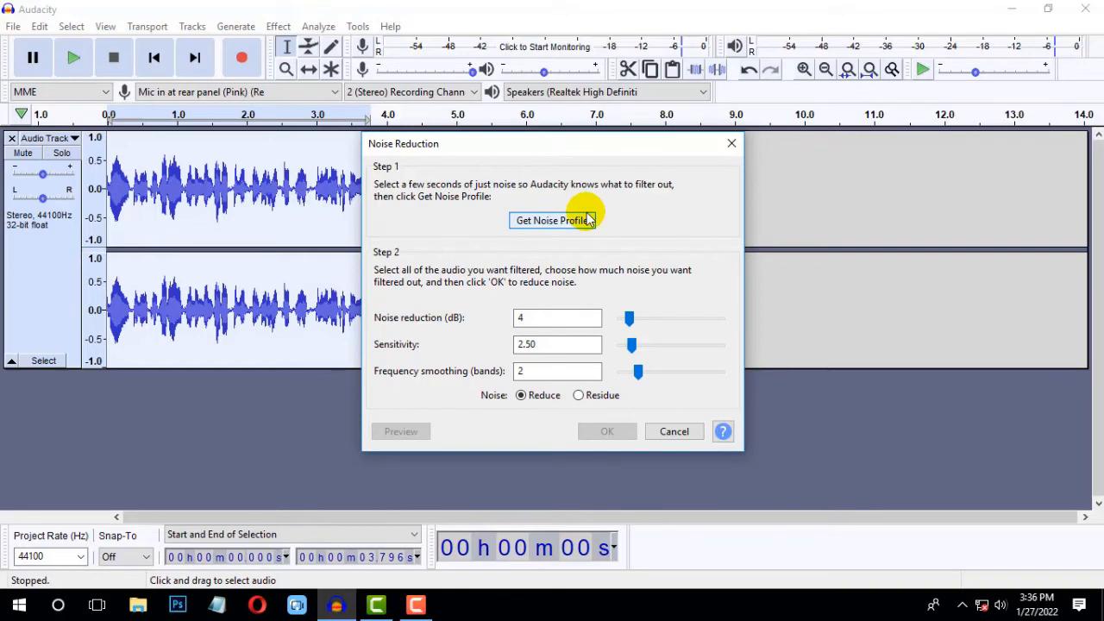
{"action": "left_click", "coordinate": [726, 143]}
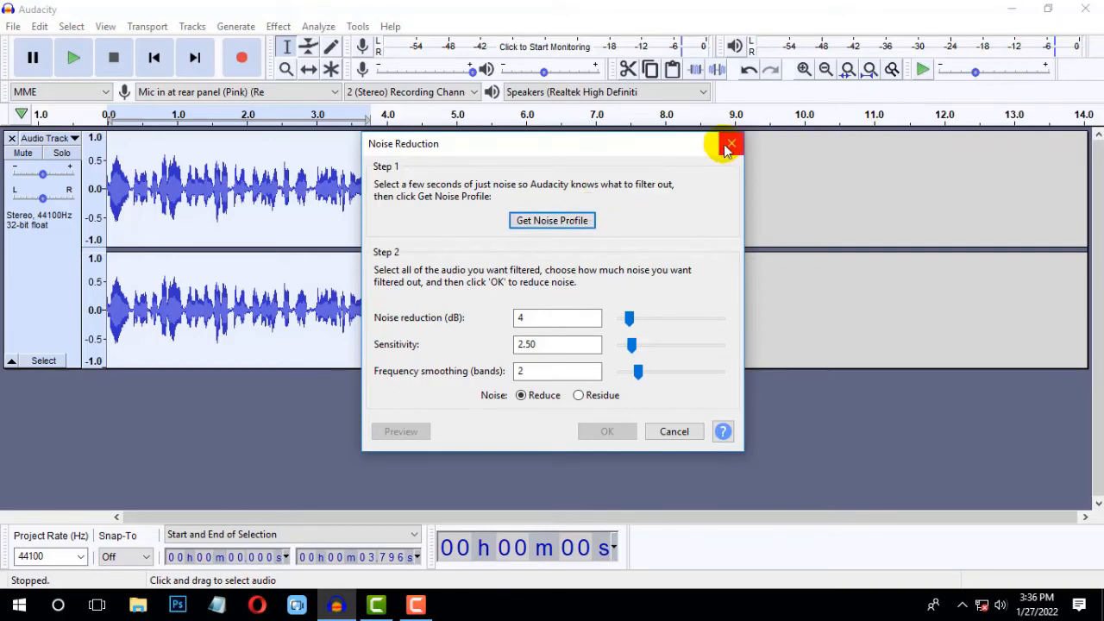
Step: Open the Change Pitch effect for the first clip and preview a 9 percent change
{"action": "left_click", "coordinate": [278, 26]}
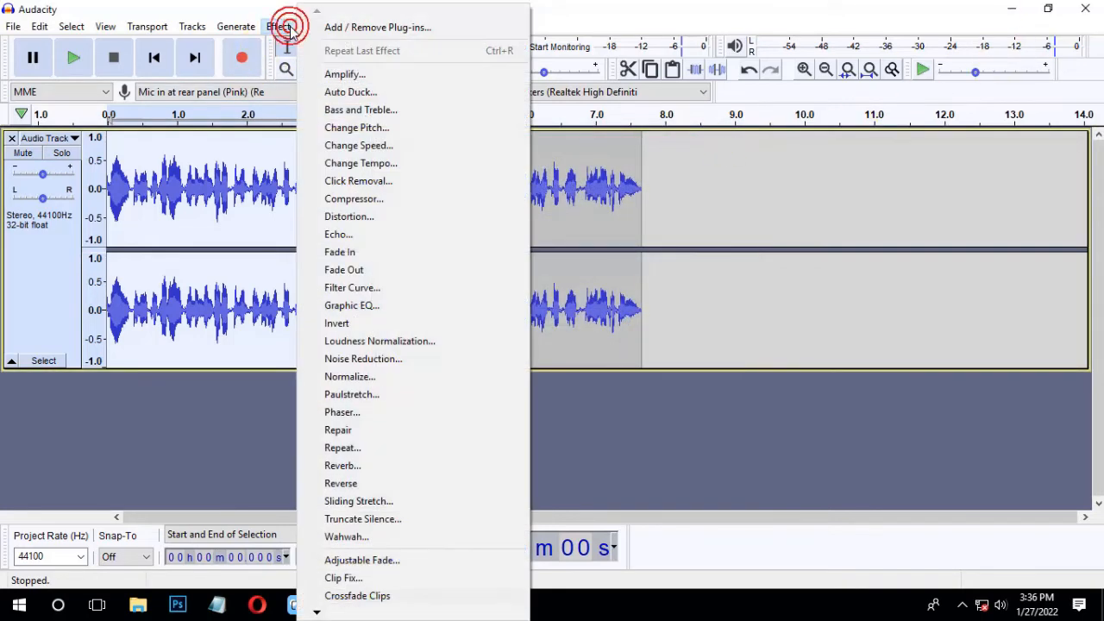
{"action": "left_click", "coordinate": [341, 128]}
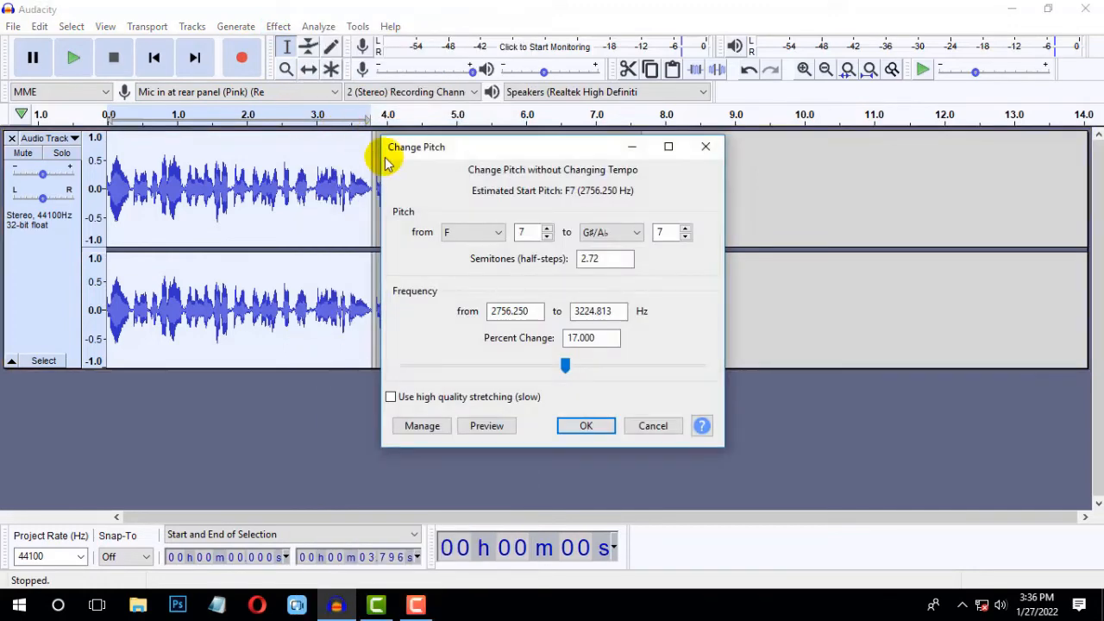
{"action": "left_click", "coordinate": [576, 338]}
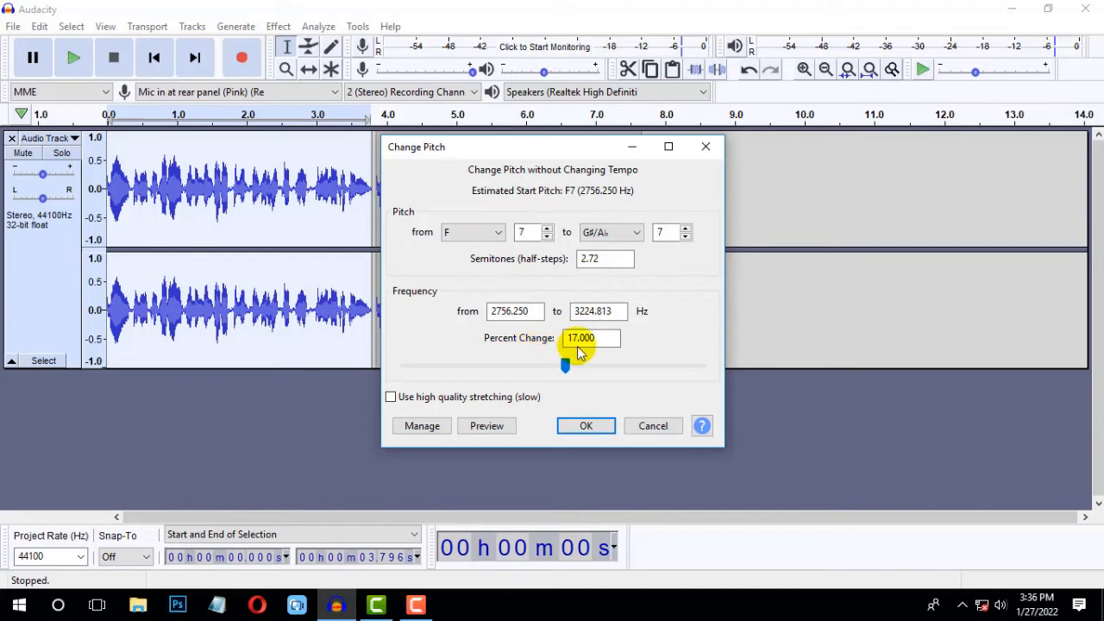
{"action": "left_click_drag", "start_coordinate": [604, 338], "coordinate": [547, 336]}
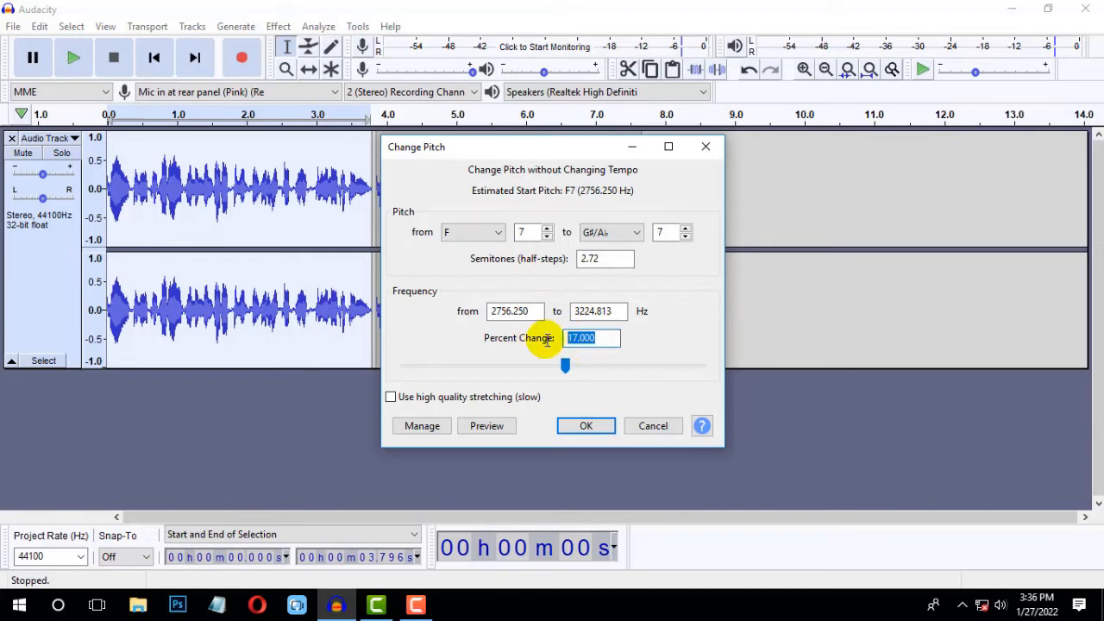
{"action": "type", "text": "9"}
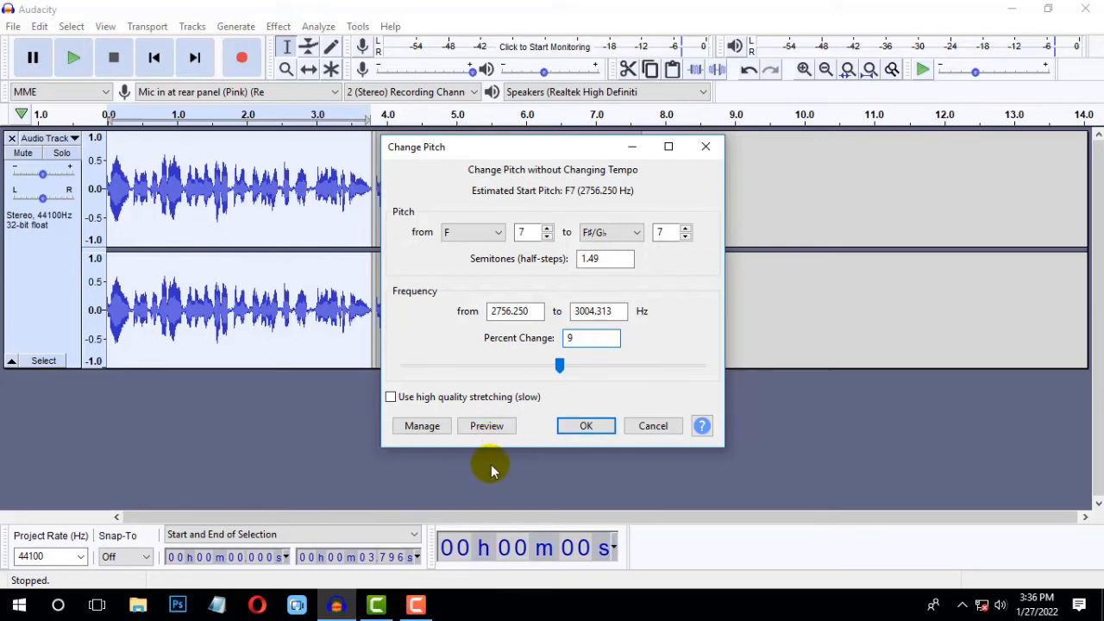
{"action": "left_click", "coordinate": [486, 426]}
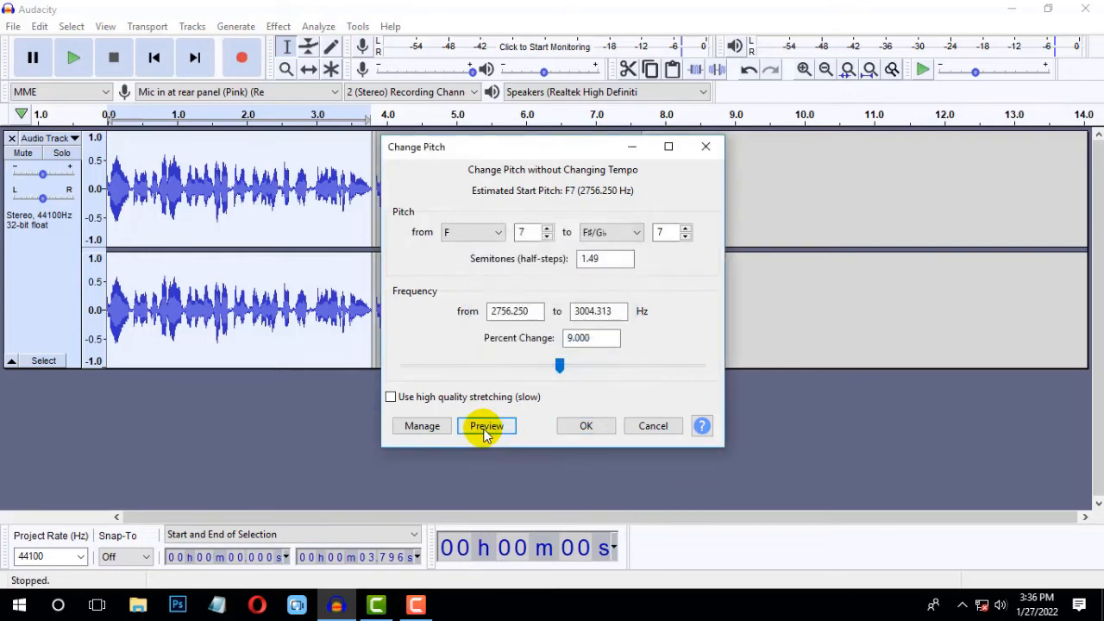
Step: Preview a 12 percent pitch change on the first clip, and apply a 15 percent change instead
{"action": "left_click_drag", "start_coordinate": [604, 337], "coordinate": [567, 338]}
{"action": "type", "text": "12"}
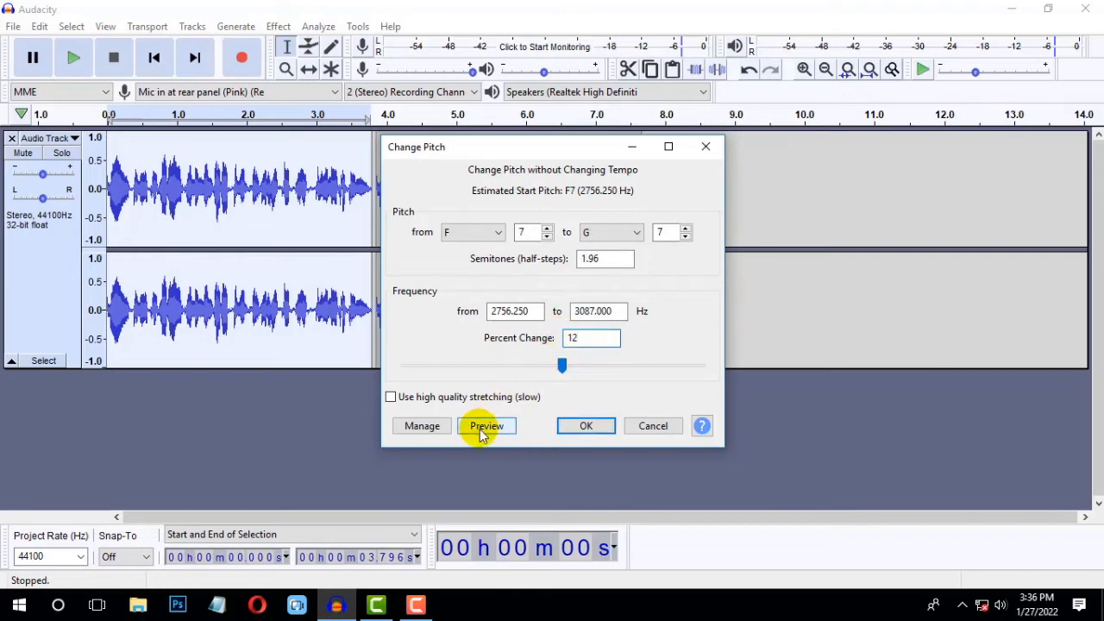
{"action": "left_click", "coordinate": [484, 428]}
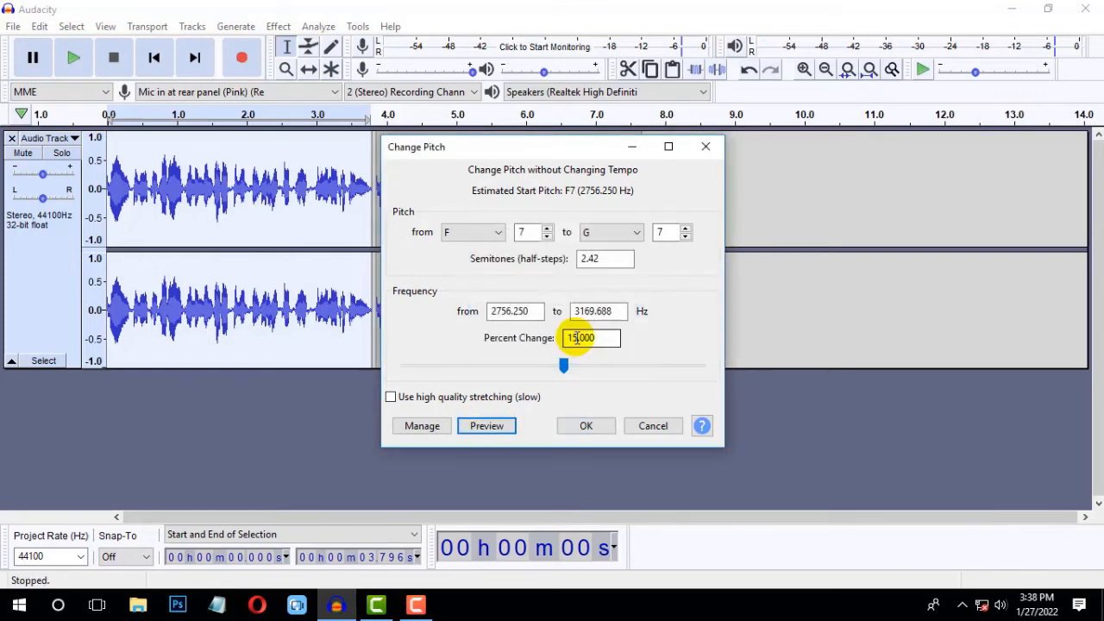
{"action": "left_click", "coordinate": [491, 425]}
{"action": "left_click", "coordinate": [585, 426]}
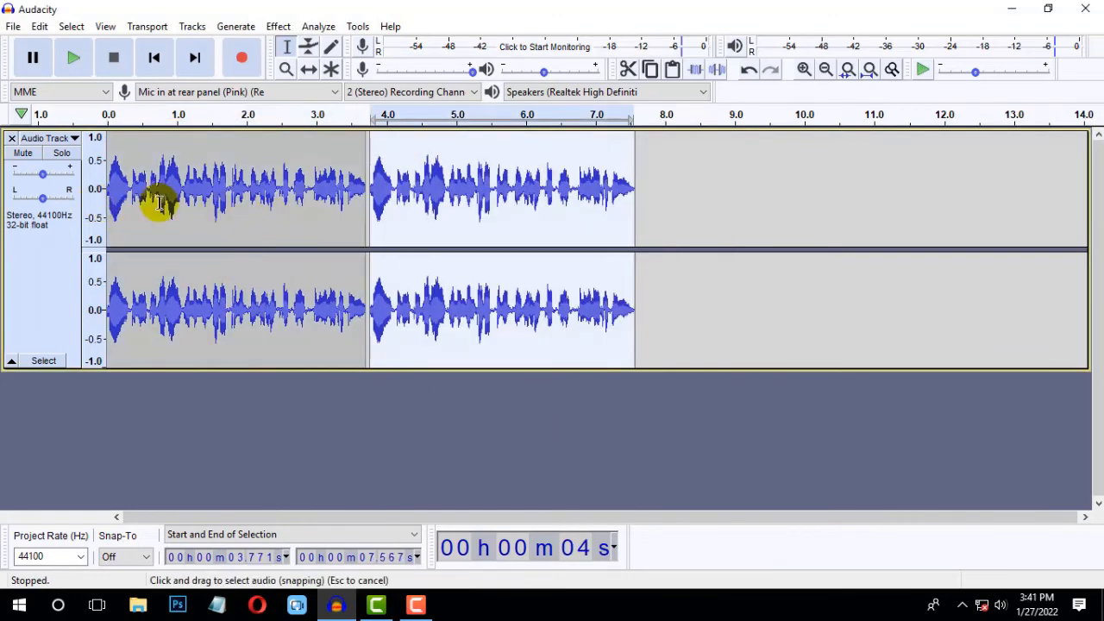
Step: Select both clips and play them to compare the pitch-shifted voice with the original
{"action": "left_click_drag", "start_coordinate": [680, 224], "coordinate": [98, 221]}
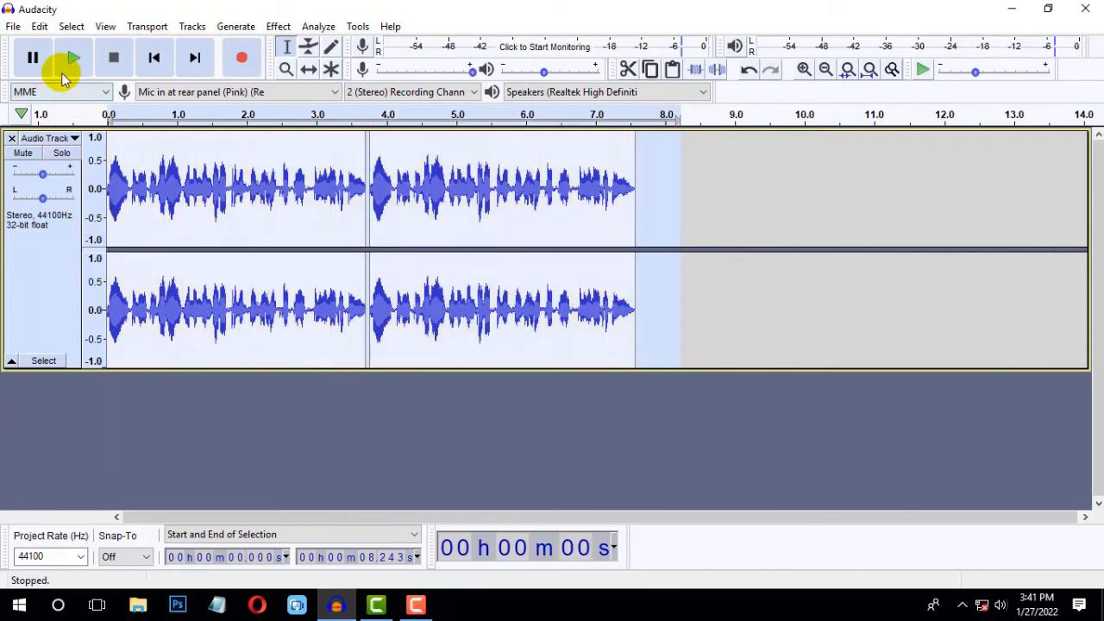
{"action": "left_click", "coordinate": [71, 59]}
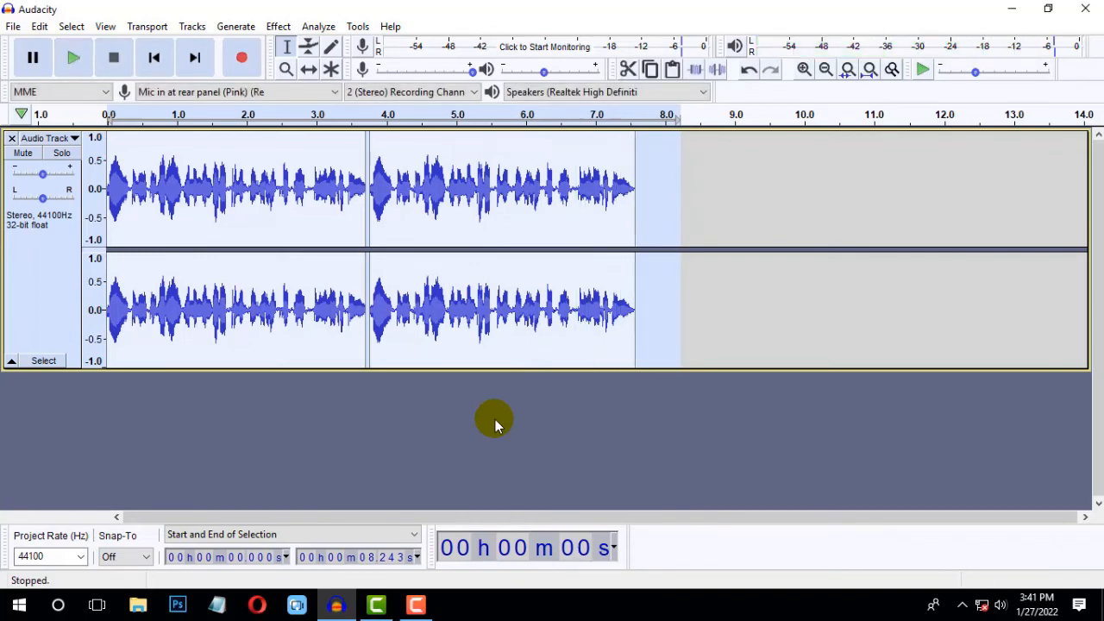
Step: Select the first clip again and change its pitch by 15 percent with Change Pitch
{"action": "left_click_drag", "start_coordinate": [367, 216], "coordinate": [96, 219]}
{"action": "left_click", "coordinate": [281, 29]}
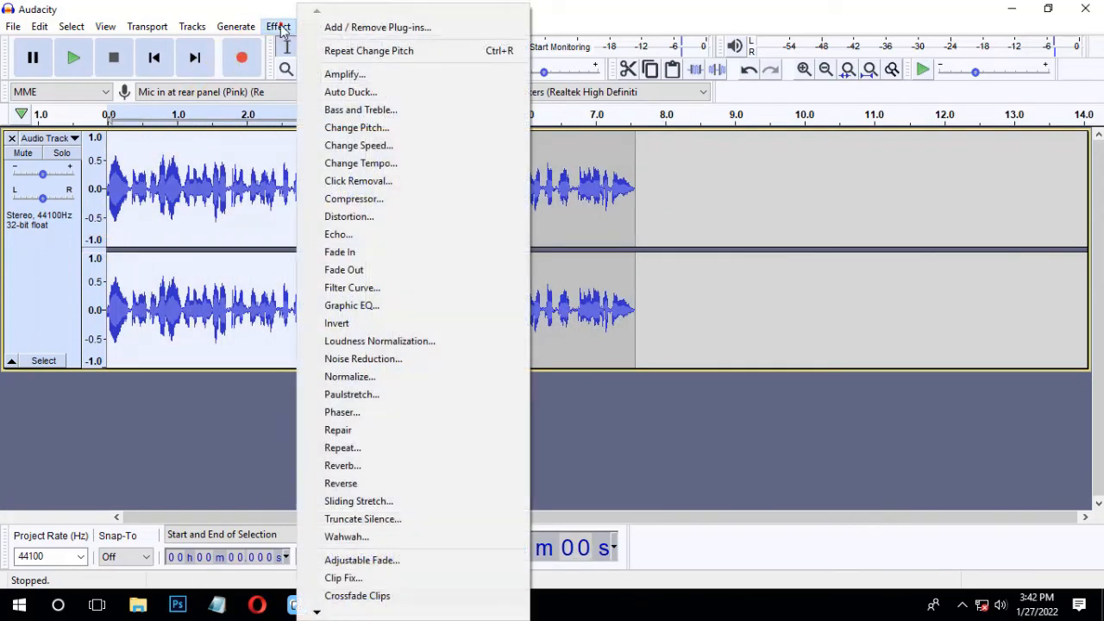
{"action": "left_click", "coordinate": [349, 128]}
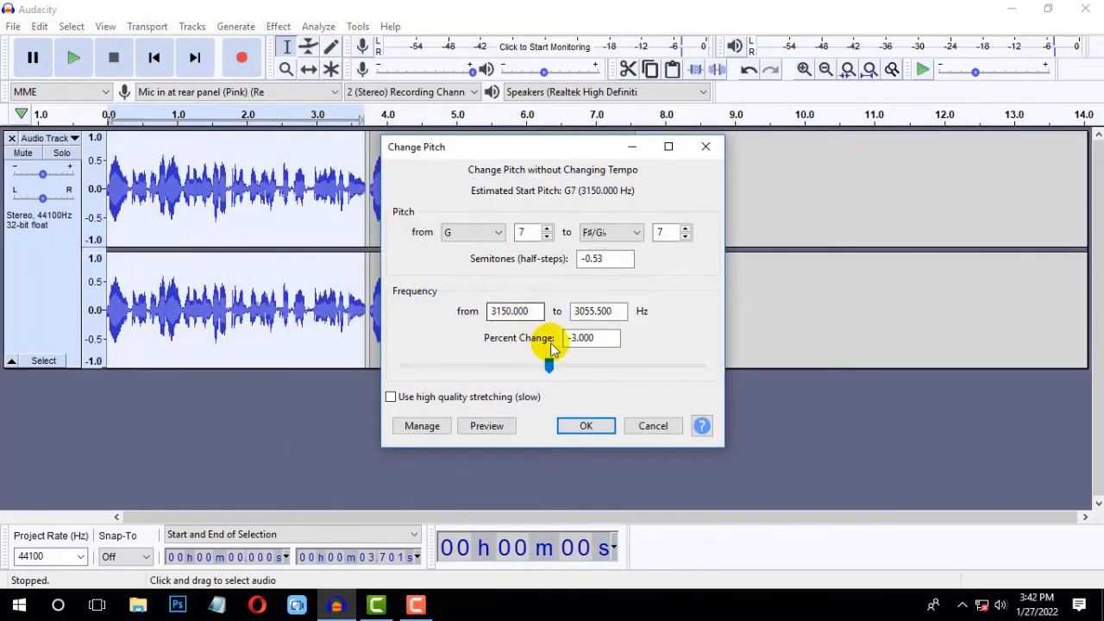
{"action": "type", "text": "15"}
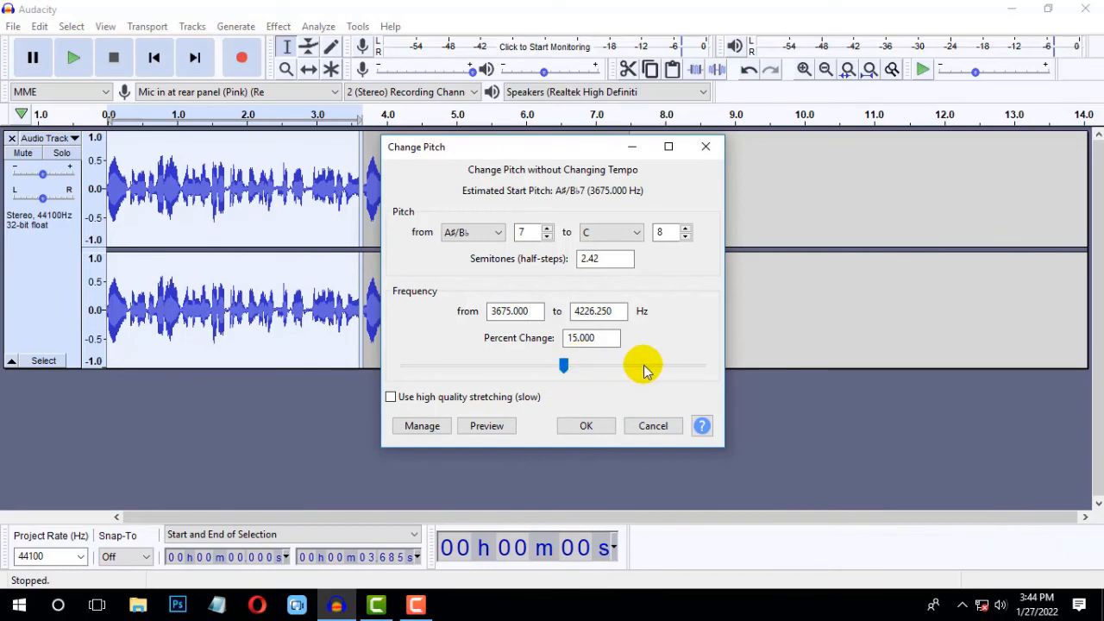
Step: Try Change Pitch values of -14, -27 and -32 percent on the first clip, and close the effect without applying it
{"action": "left_click_drag", "start_coordinate": [564, 367], "coordinate": [646, 366]}
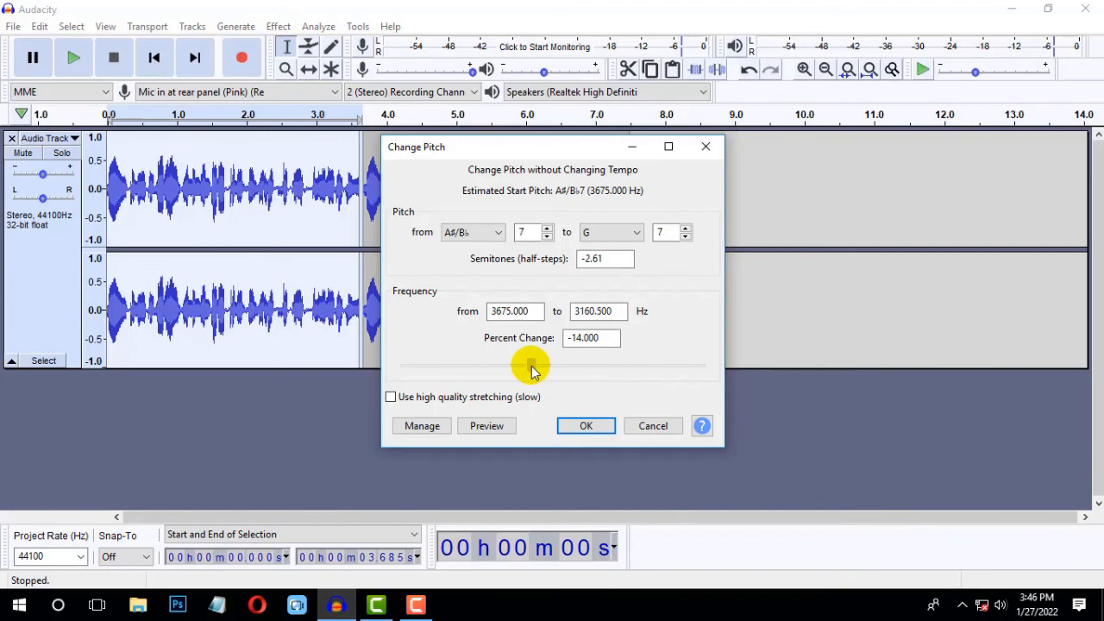
{"action": "left_click_drag", "start_coordinate": [531, 369], "coordinate": [512, 367]}
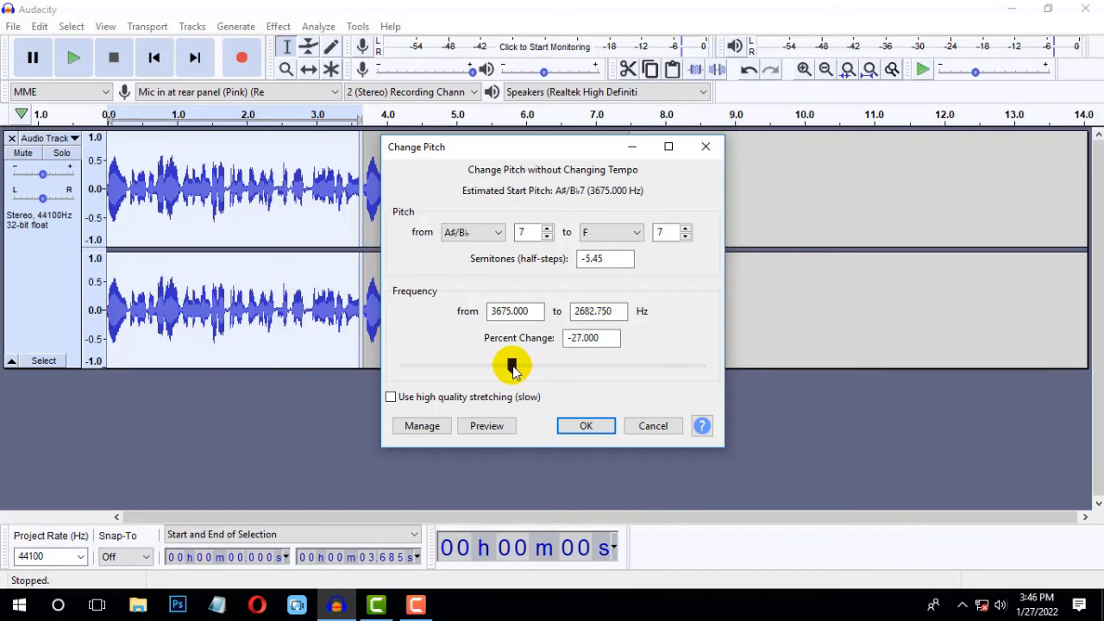
{"action": "left_click_drag", "start_coordinate": [513, 368], "coordinate": [505, 367]}
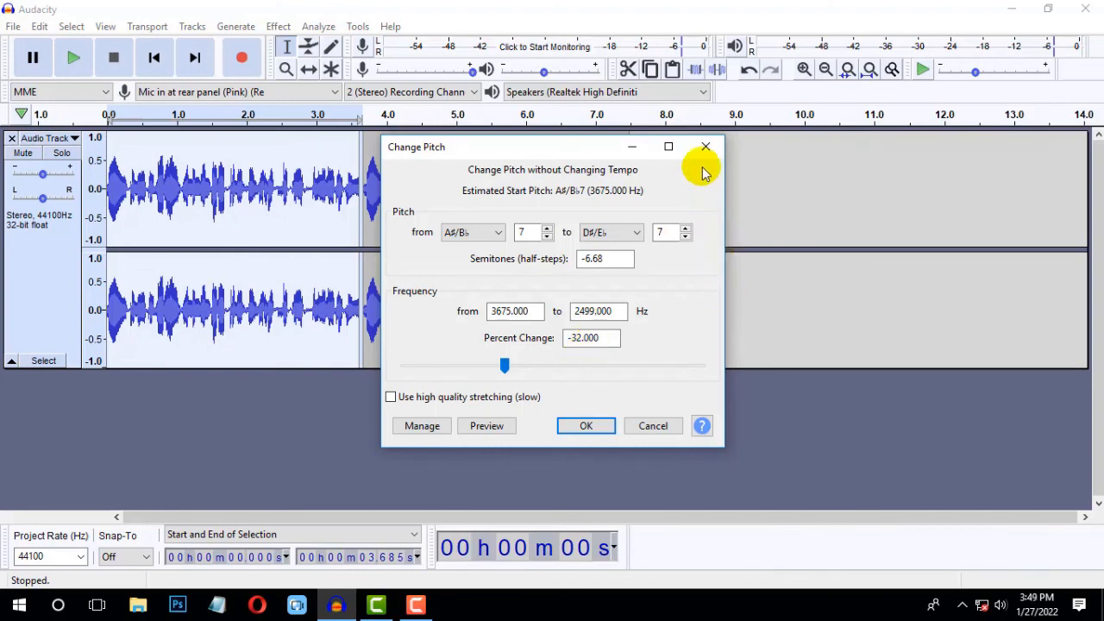
{"action": "left_click", "coordinate": [704, 148]}
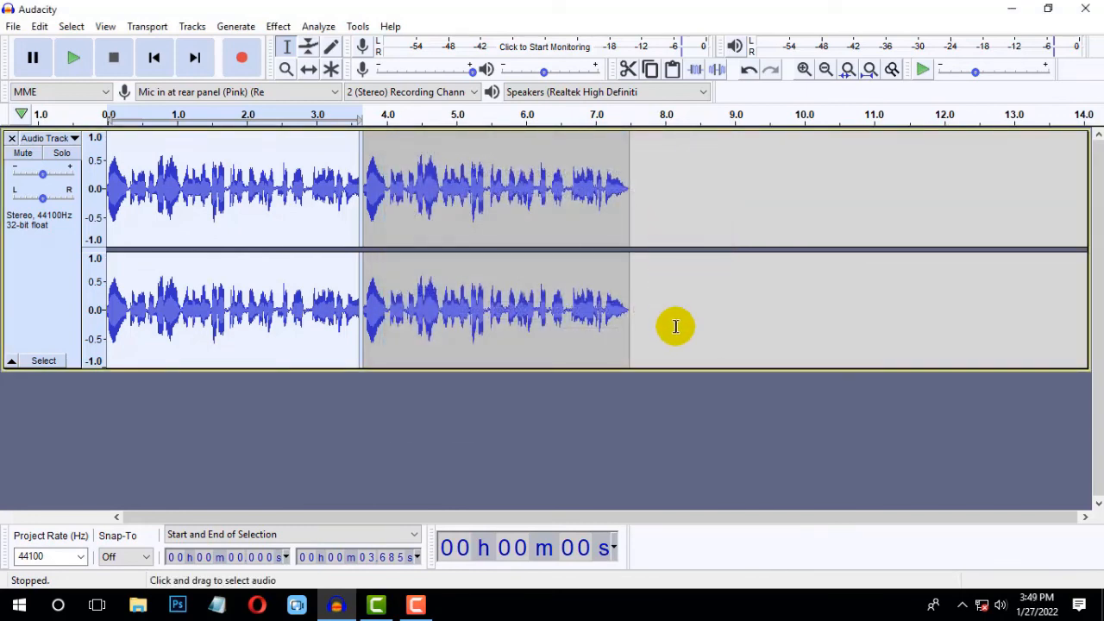